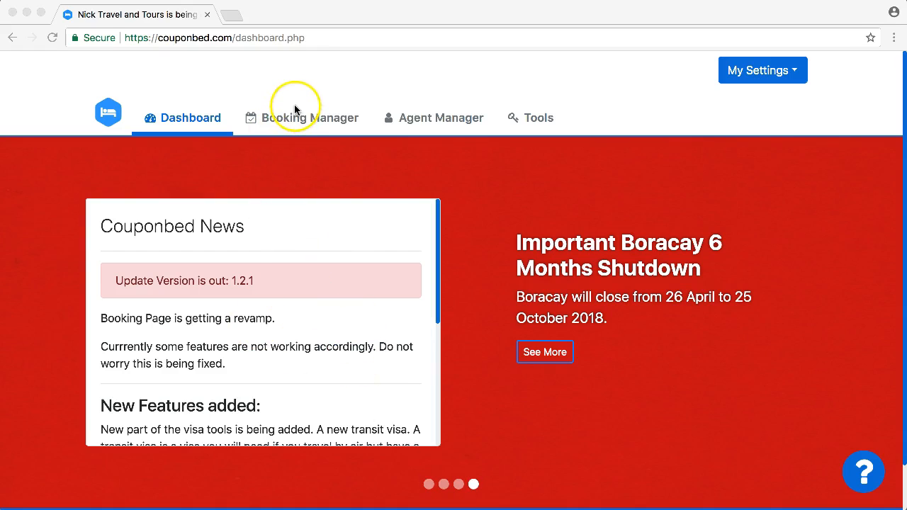
- Open Booking Manager and browse the Travel Date bookings list, returning to the top
left_click(292, 121)
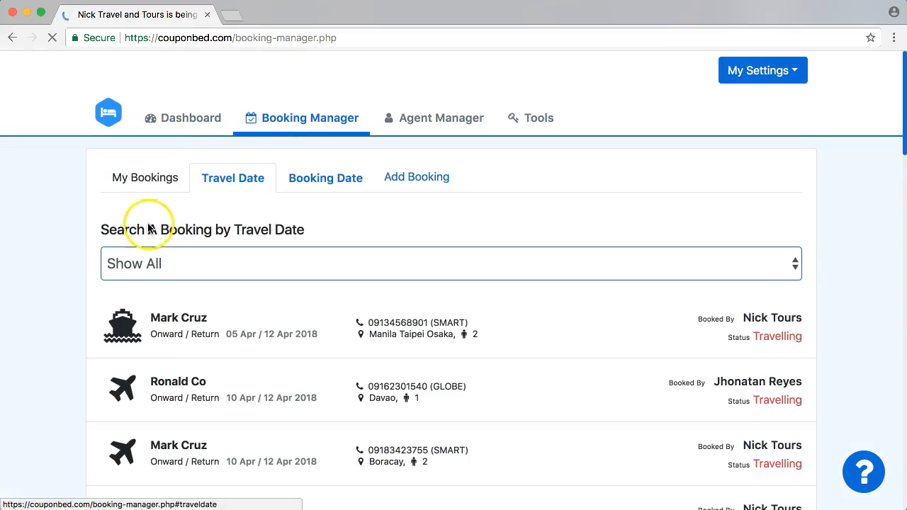
left_click(54, 333)
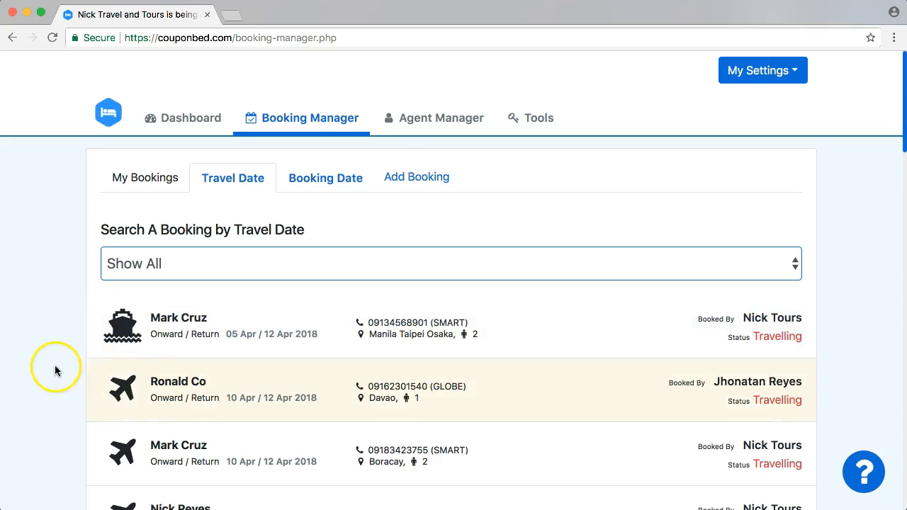
scroll(61, 345, "down", 2)
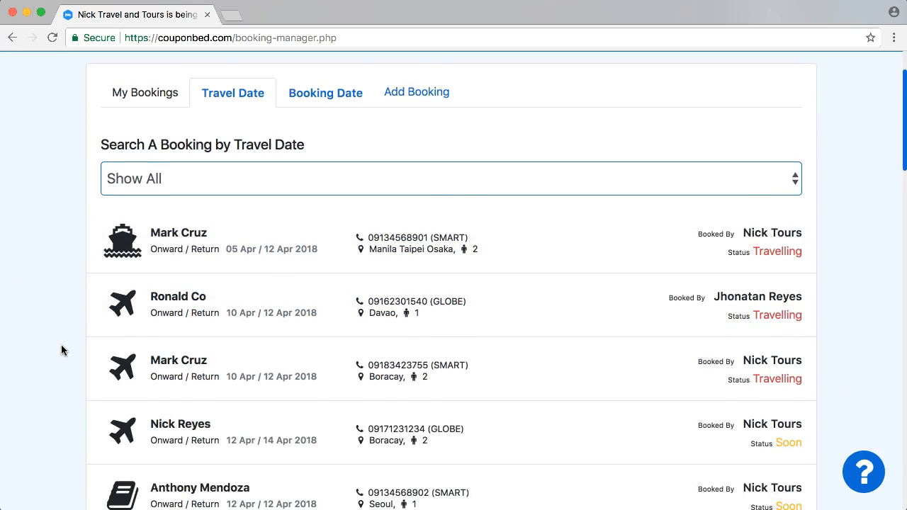
scroll(61, 350, "down", 1)
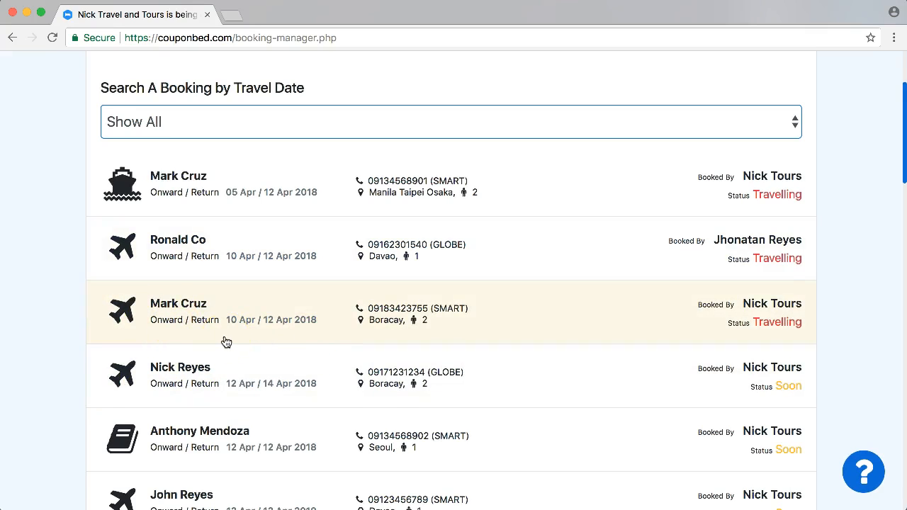
scroll(213, 415, "down", 3)
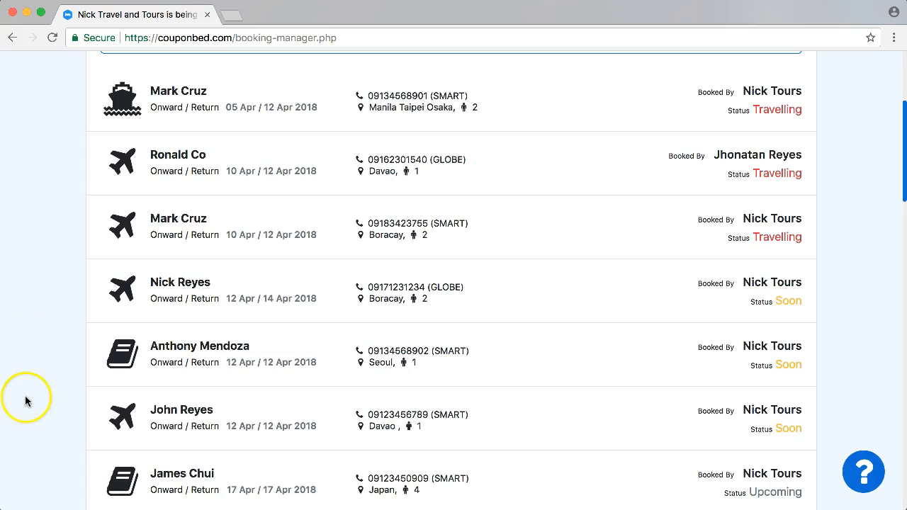
scroll(49, 401, "down", 1)
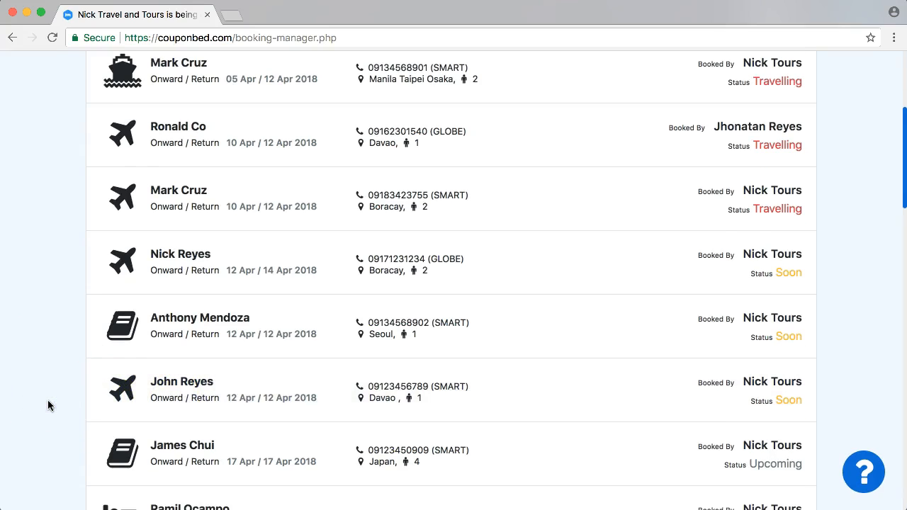
scroll(48, 405, "up", 8)
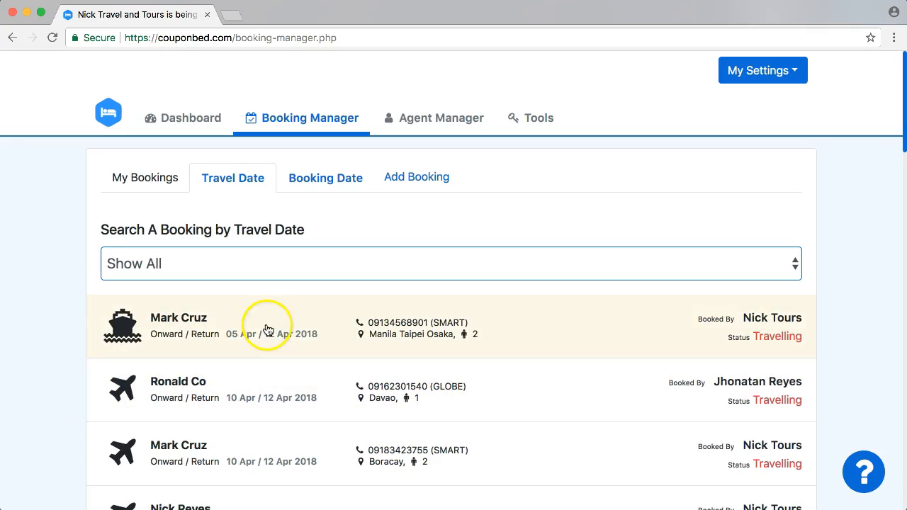
- Start a new booking and enter the customer's first and last name
left_click(415, 179)
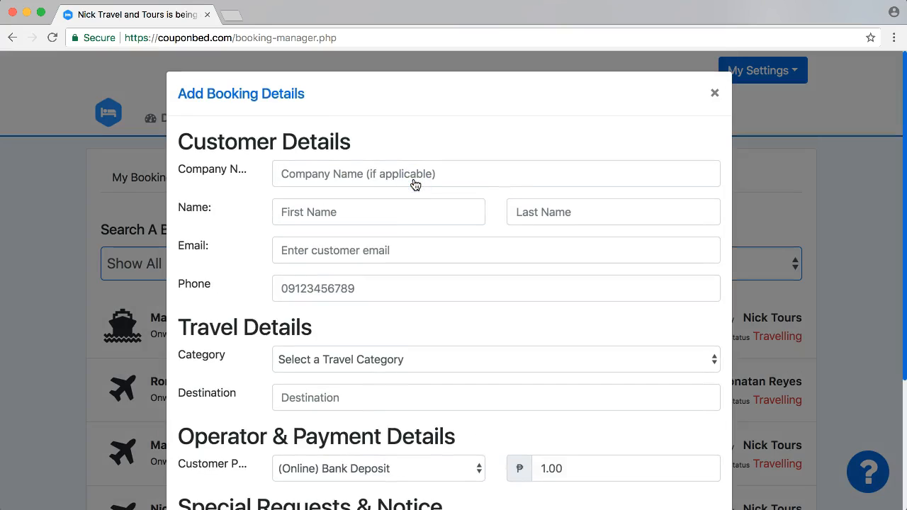
left_click(354, 207)
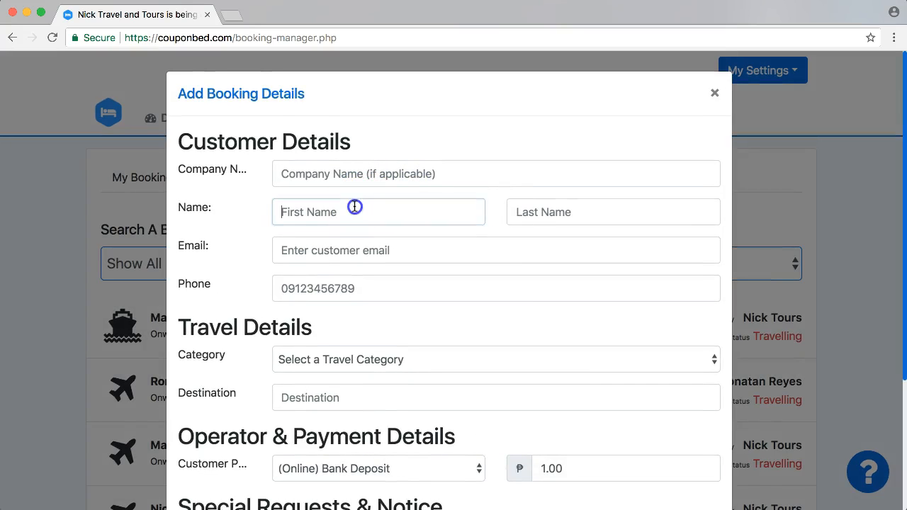
left_click(283, 170)
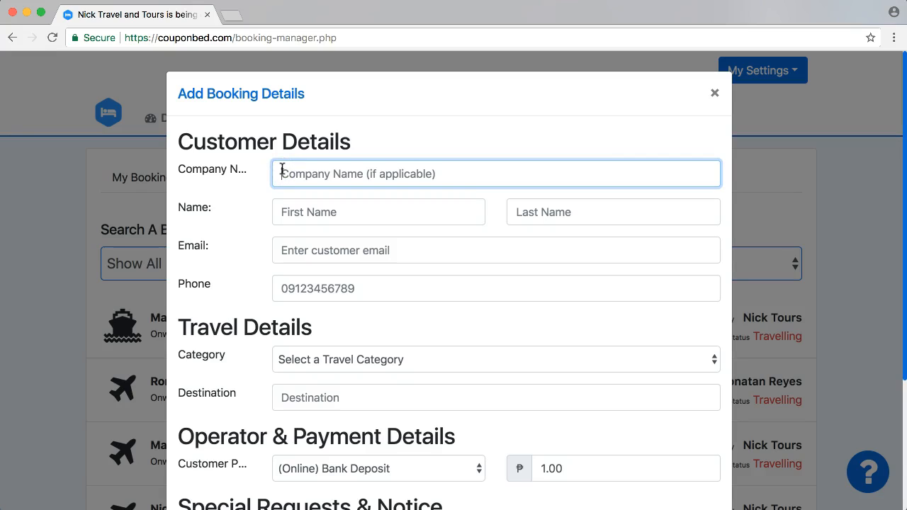
left_click(299, 210)
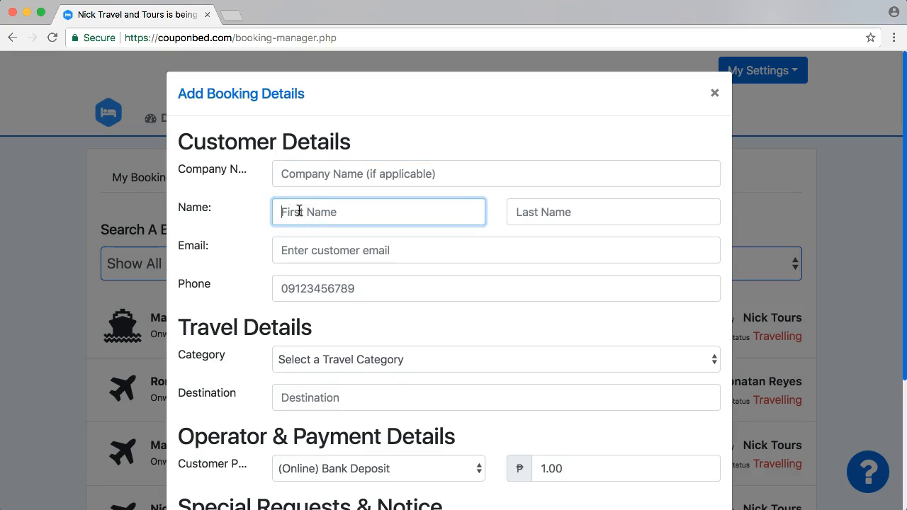
left_click(526, 212)
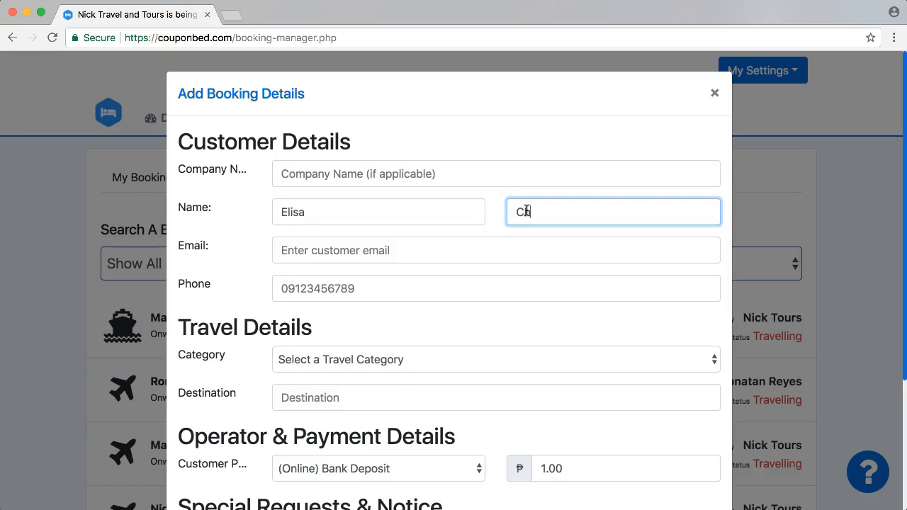
type("iu")
key("BackSpace")
key("BackSpace")
type("ui")
- Enter the customer's e-mail address and phone number
left_click(403, 237)
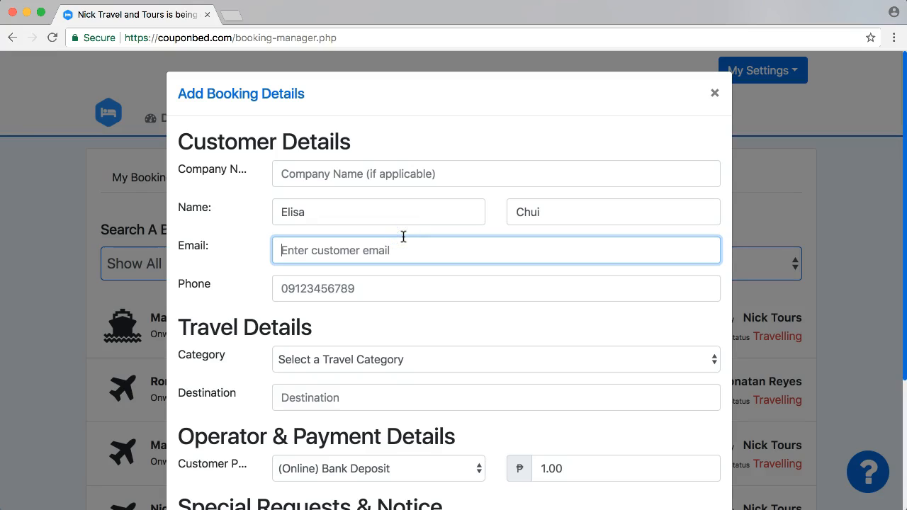
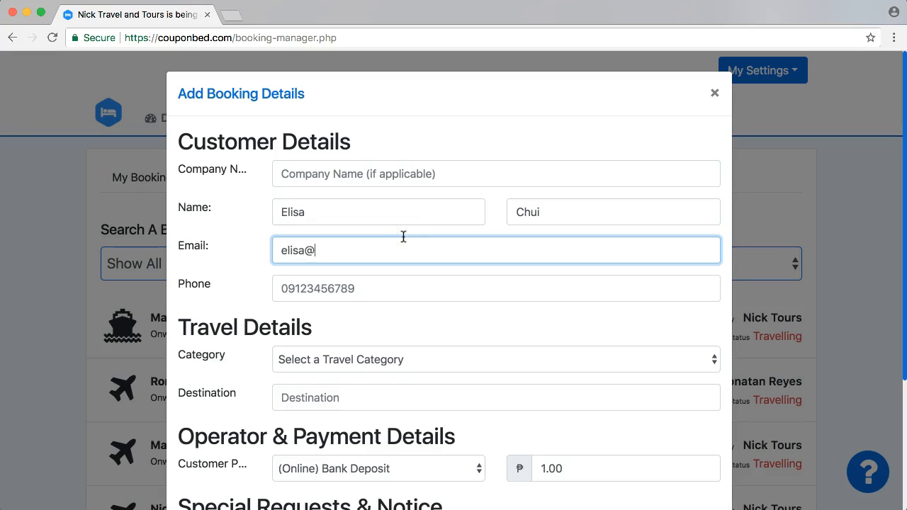
left_click(380, 290)
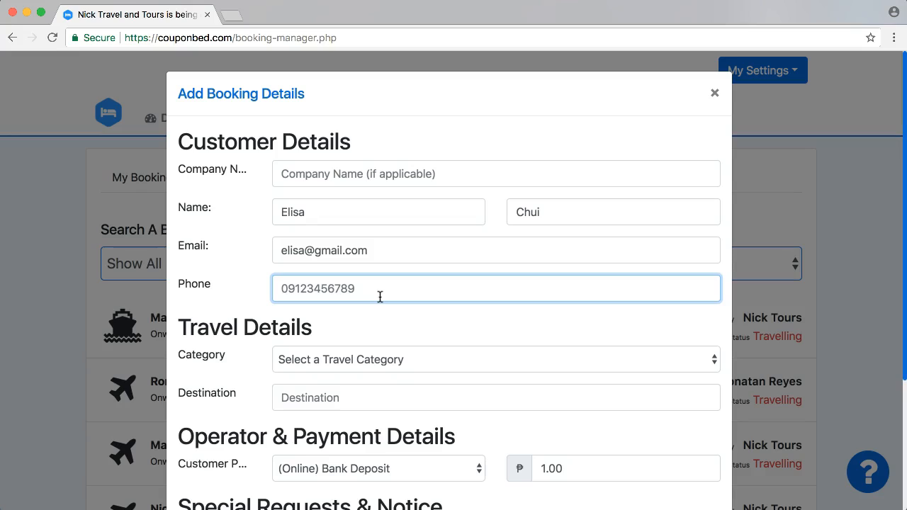
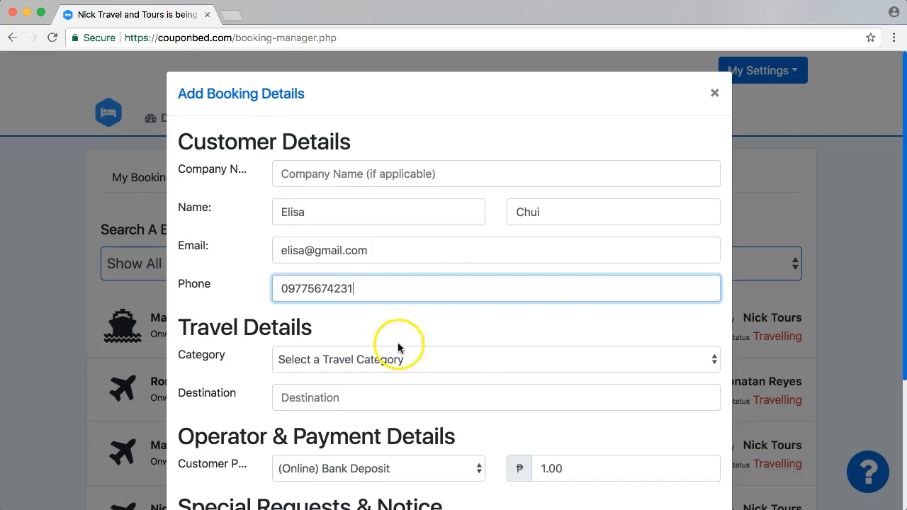
scroll(399, 346, "down", 2)
- Set the category to Airfare & Land Arrangement and the destination to Cebu
left_click(319, 308)
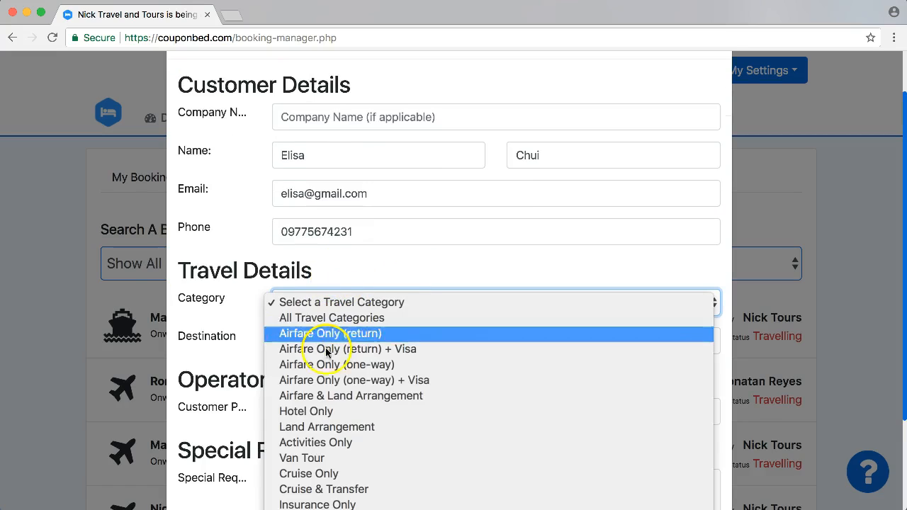
left_click(379, 396)
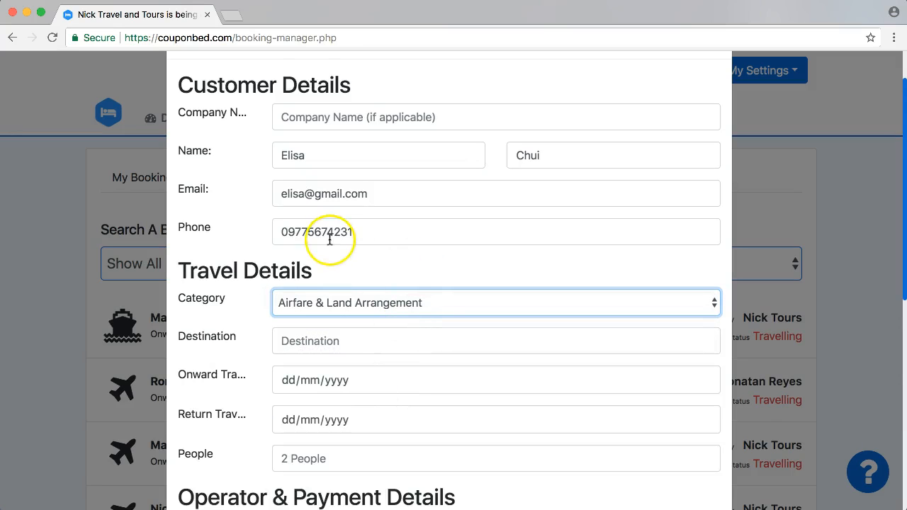
left_click(324, 263)
left_click(307, 339)
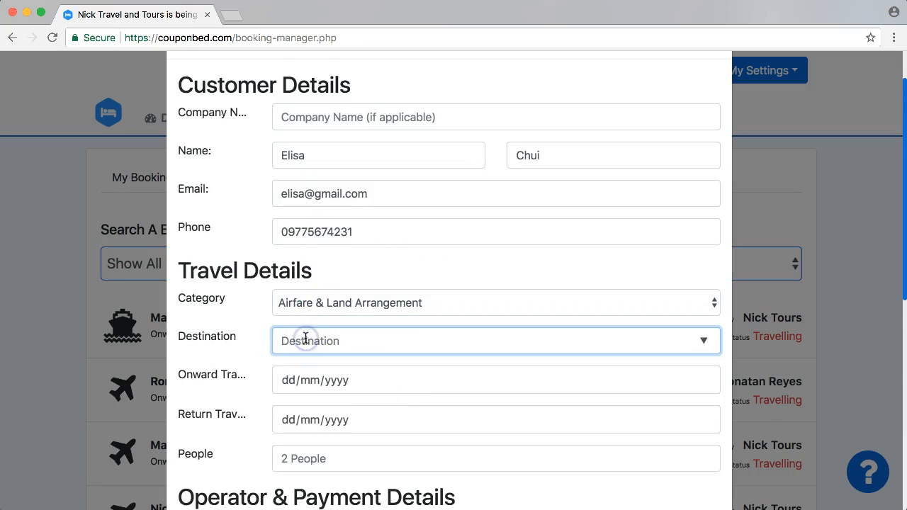
type("Cebu")
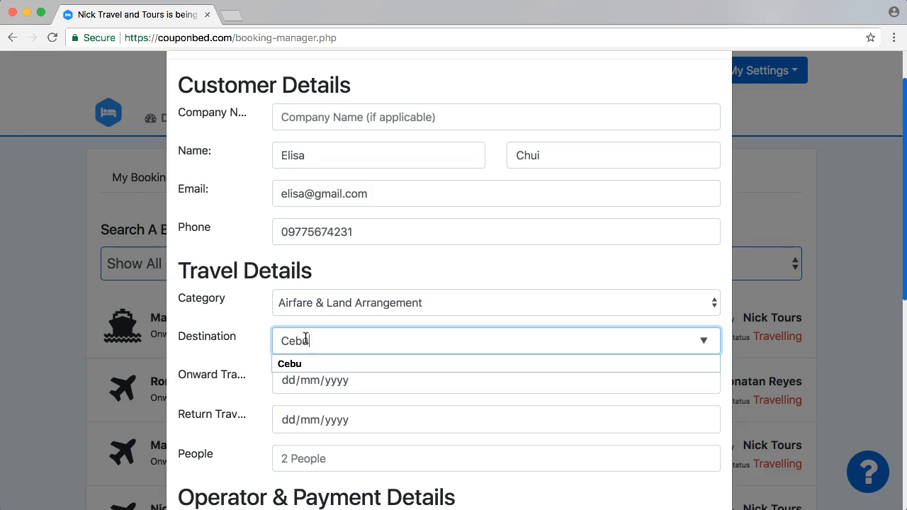
left_click(396, 271)
- Set the onward travel date to 20 April and the return date to 22 April
scroll(395, 272, "down", 1)
scroll(396, 272, "down", 2)
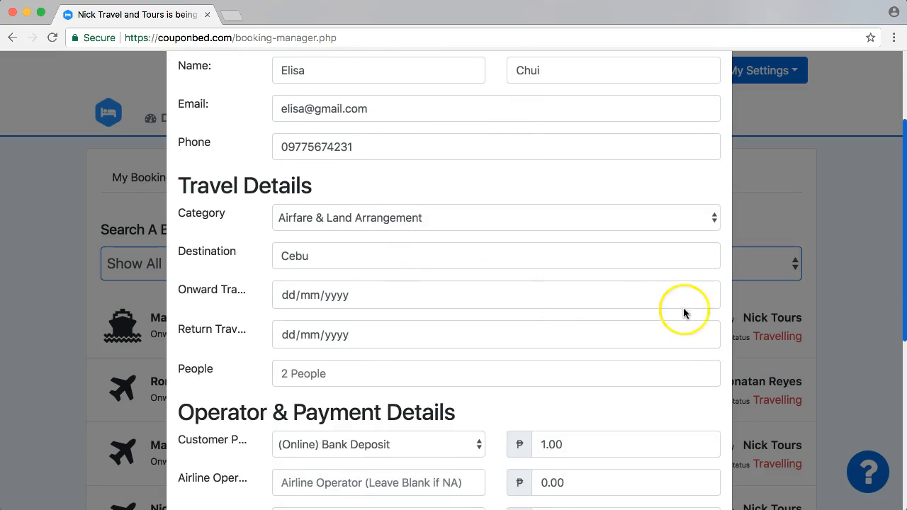
left_click(703, 295)
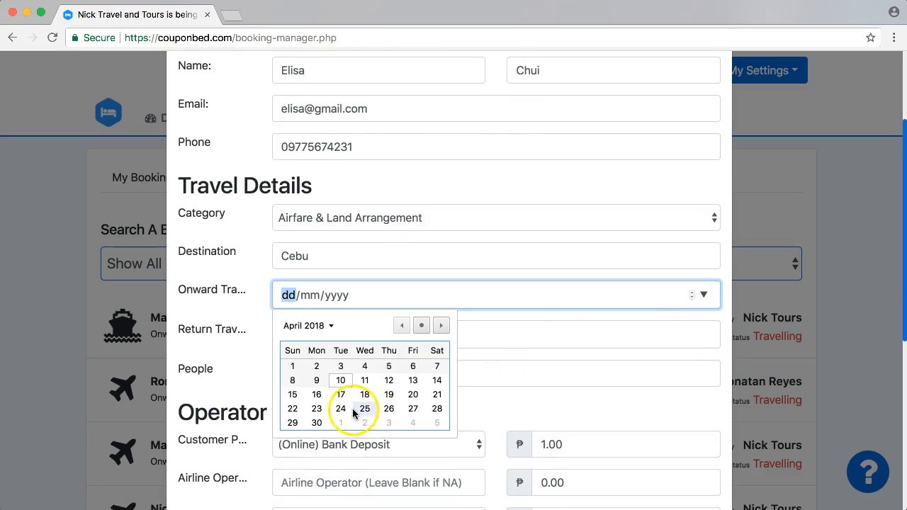
left_click(410, 395)
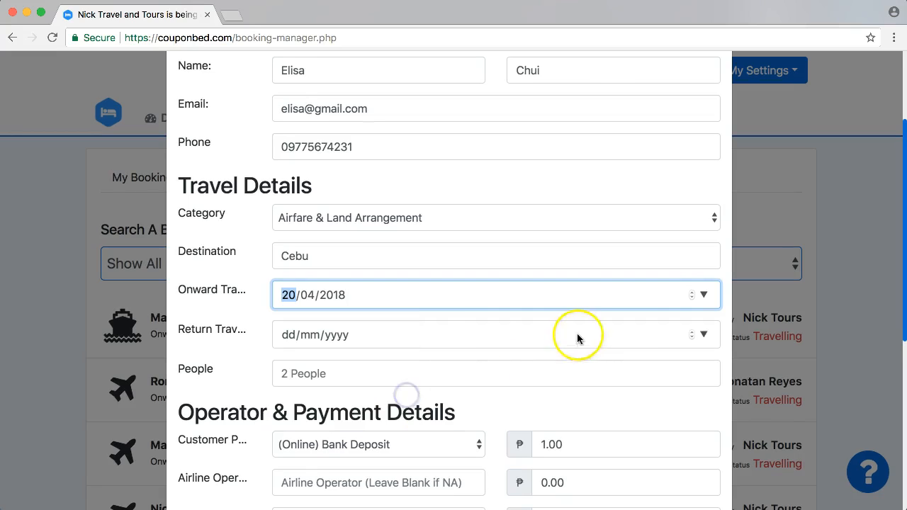
left_click(704, 333)
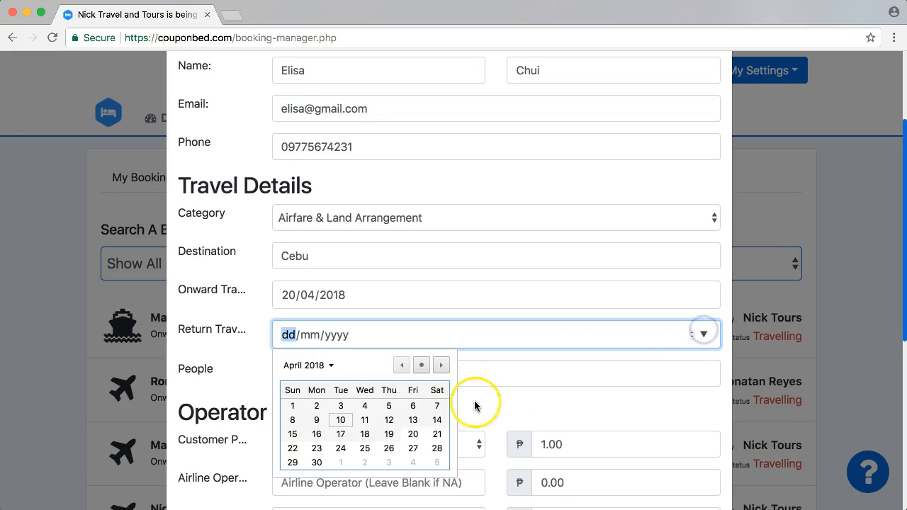
left_click(291, 448)
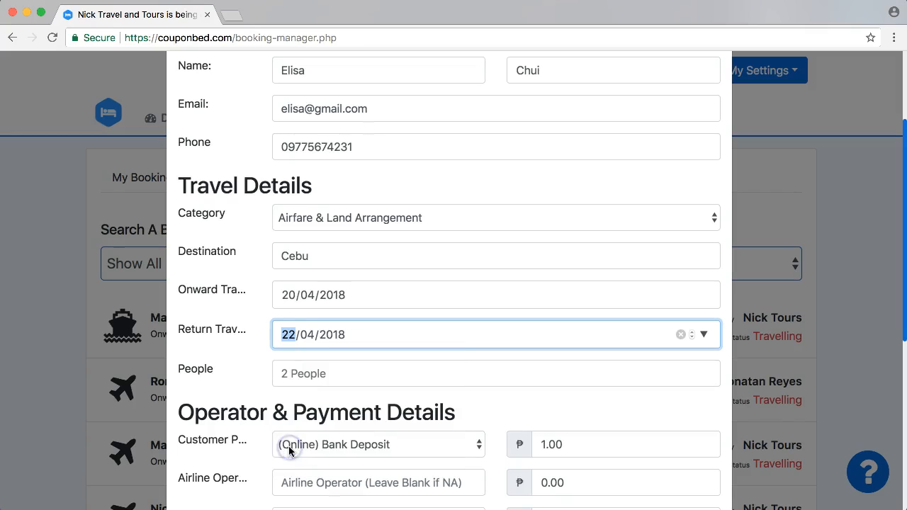
left_click(382, 405)
scroll(383, 404, "down", 1)
- Enter 4 as the number of people on the booking
scroll(382, 404, "down", 1)
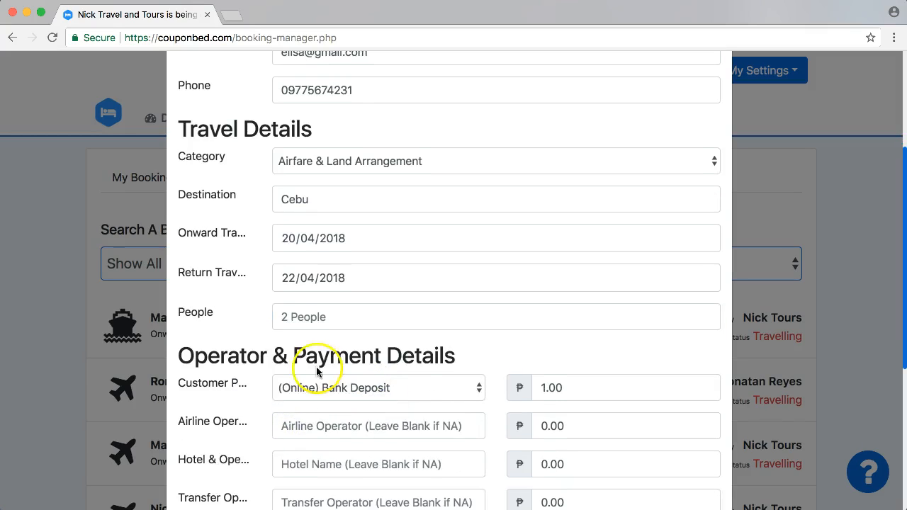
left_click(304, 316)
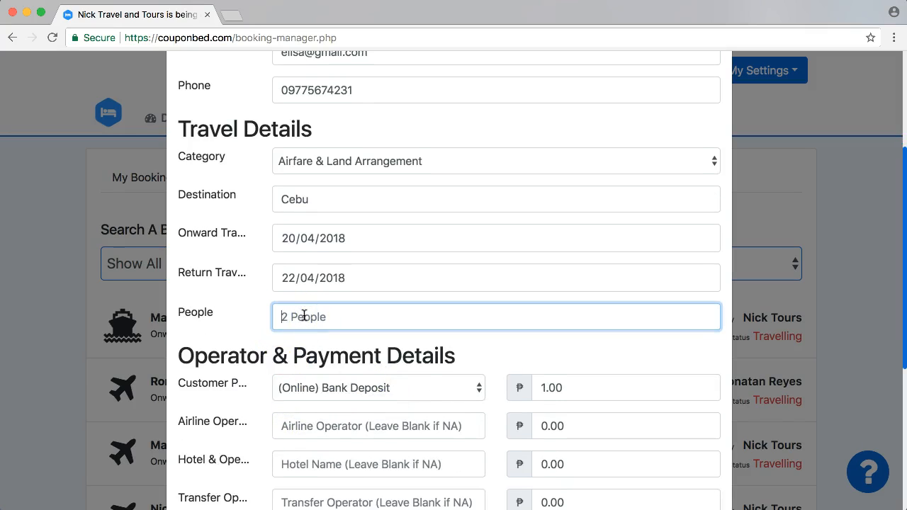
type("4")
left_click(527, 360)
scroll(522, 358, "down", 3)
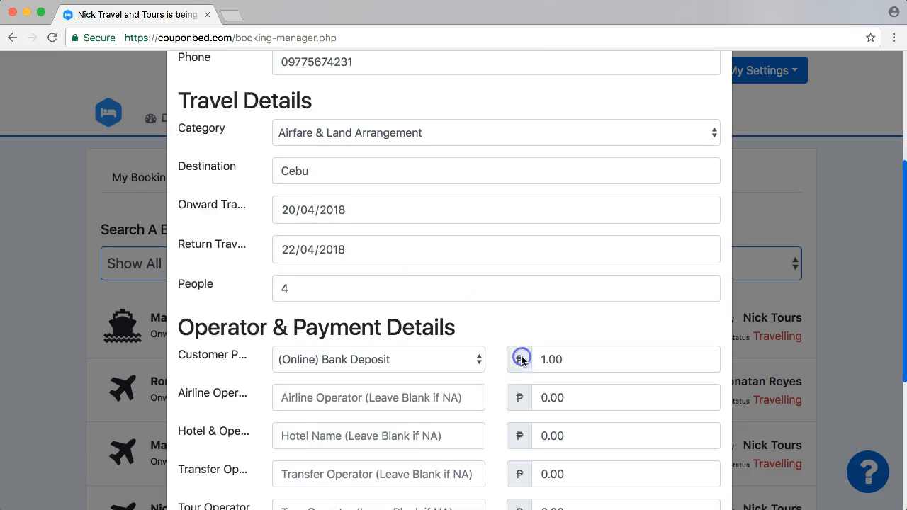
left_click(466, 301)
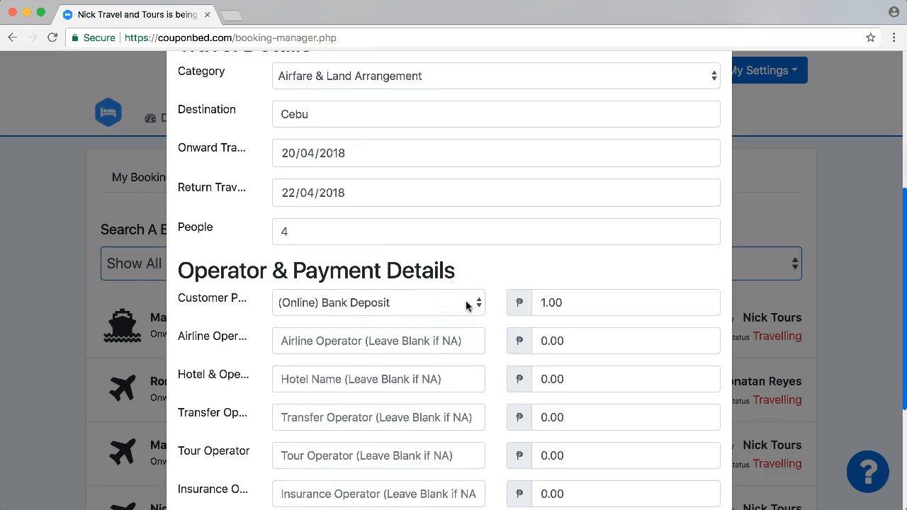
left_click(487, 263)
key("Down")
key("Down")
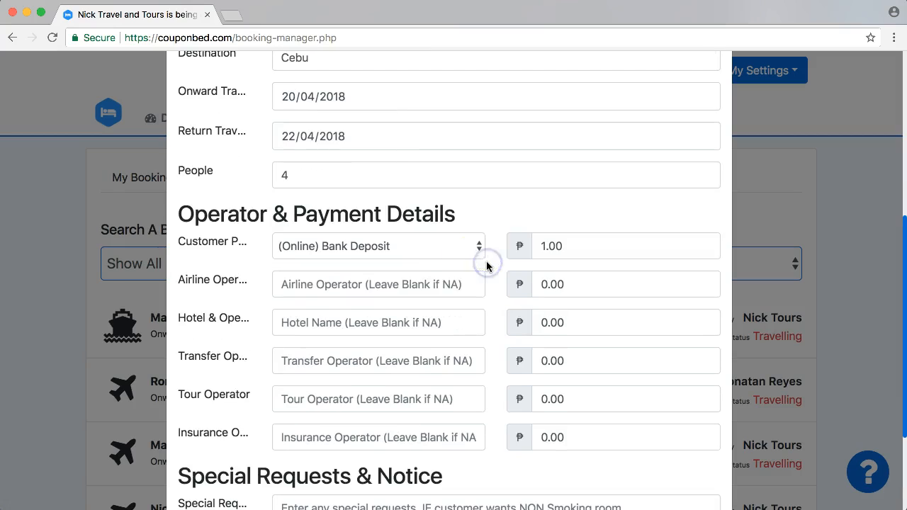
- Choose Cash Payment as the customer payment method and clear the existing amount
left_click(402, 251)
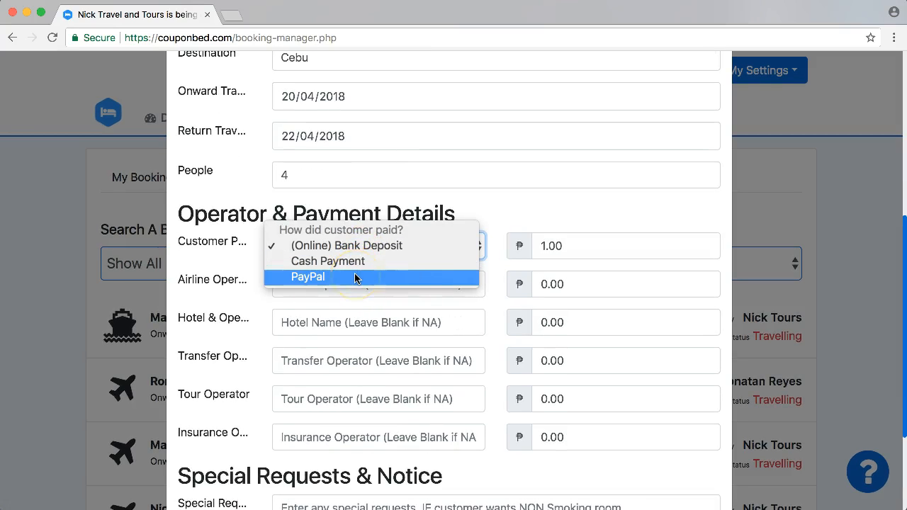
left_click(330, 261)
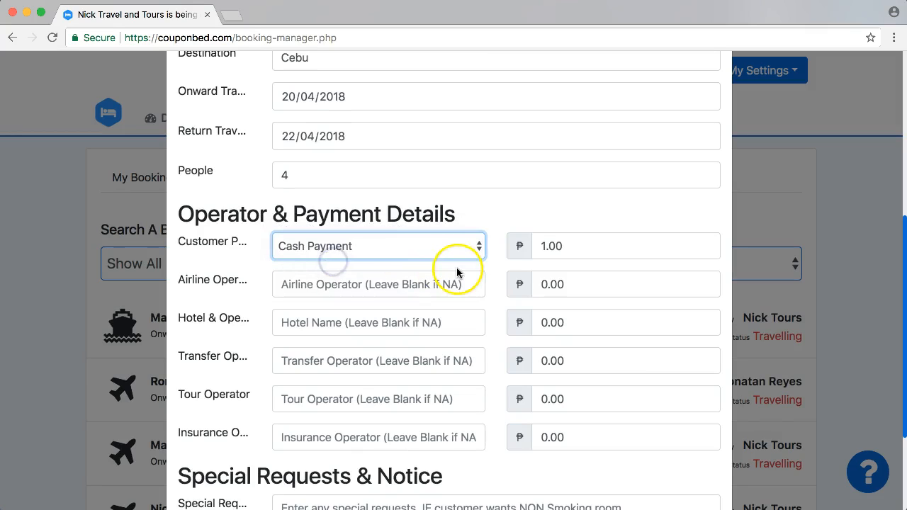
left_click(549, 248)
double_click(549, 248)
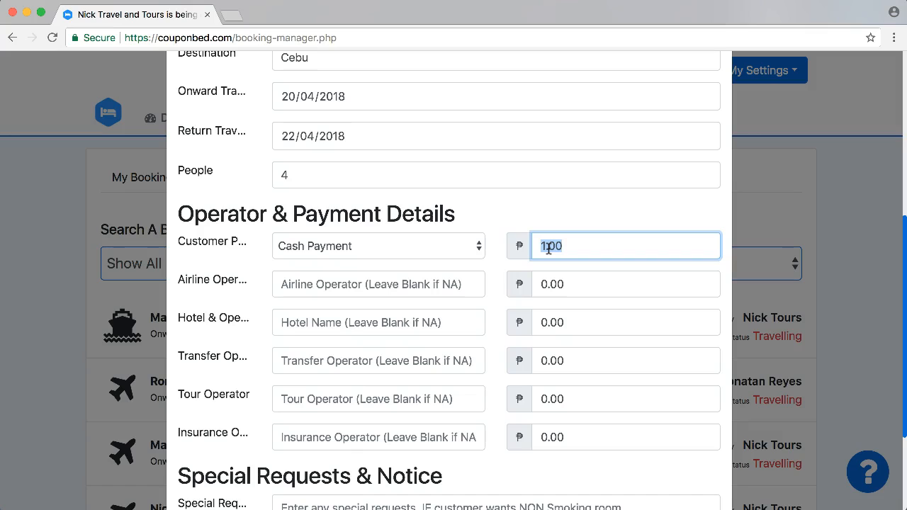
type("5000")
key("BackSpace")
key("BackSpace")
key("BackSpace")
key("BackSpace")
- Enter a 20000 payment and Cebu Pacific as airline operator with a 12000 cost
type("20000")
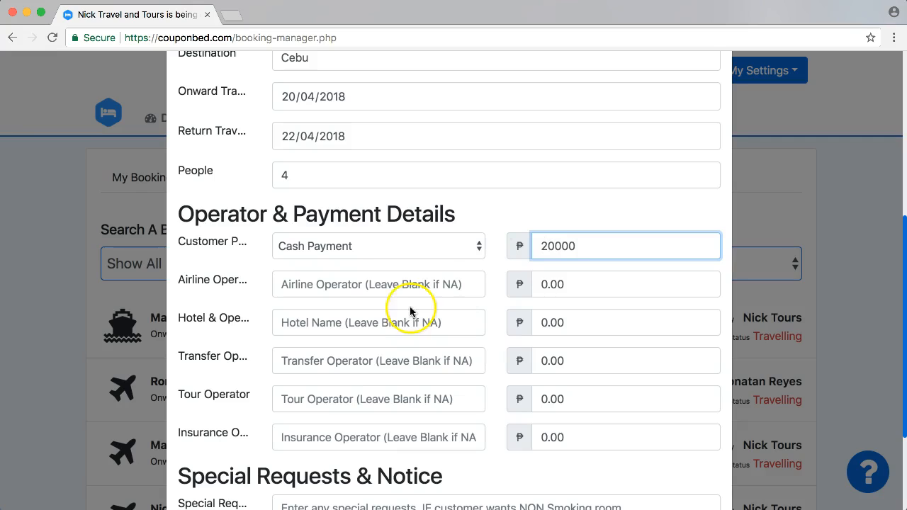
left_click(351, 283)
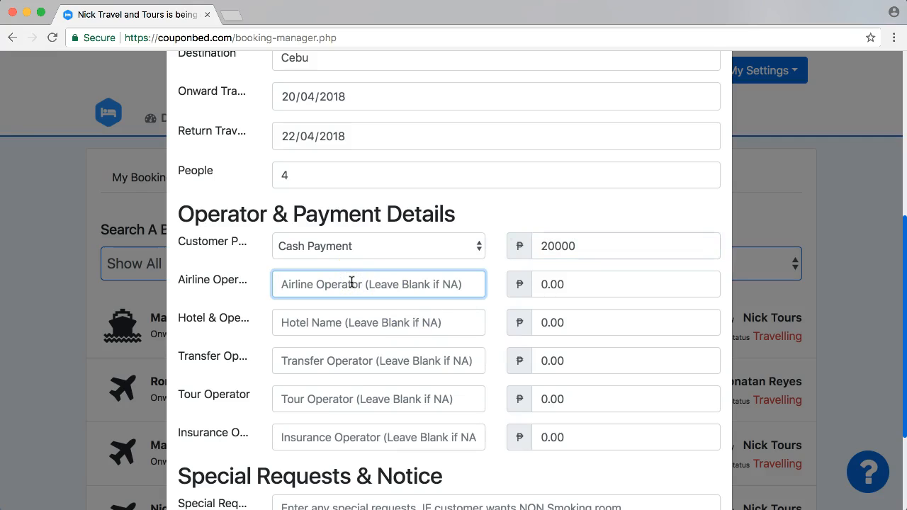
type("Ceubu")
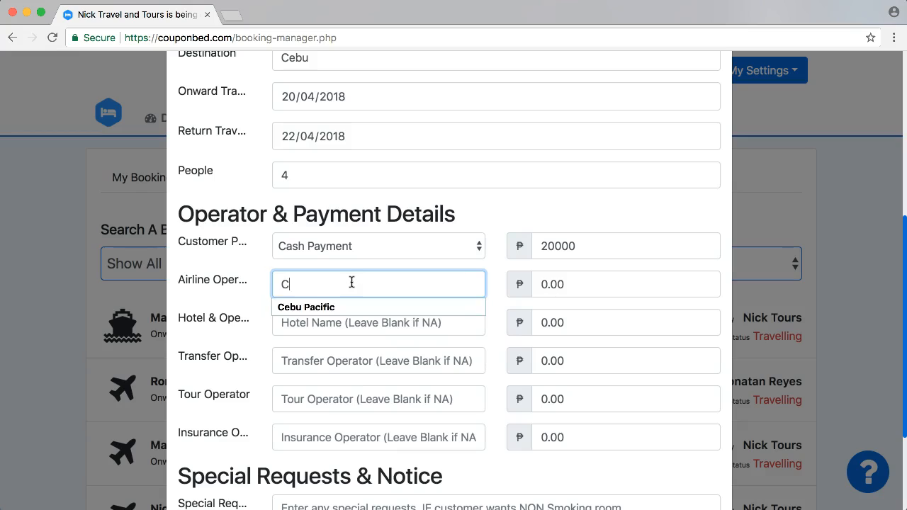
key("BackSpace")
key("BackSpace")
key("BackSpace")
type("bu Pac")
key("Down")
key("Tab")
double_click(558, 279)
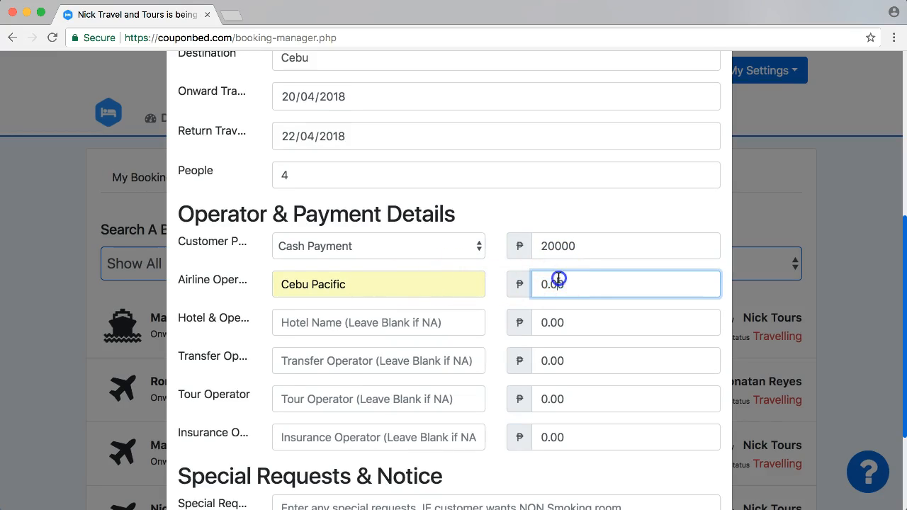
type("12000")
left_click(359, 324)
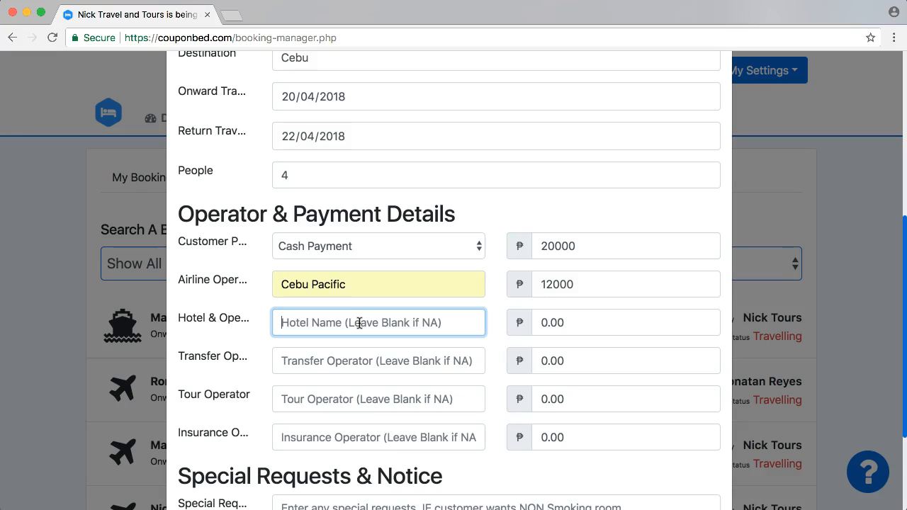
- Set the hotel operator to Hilton Hotel with a cost of 6000
type("Hilton Hotel")
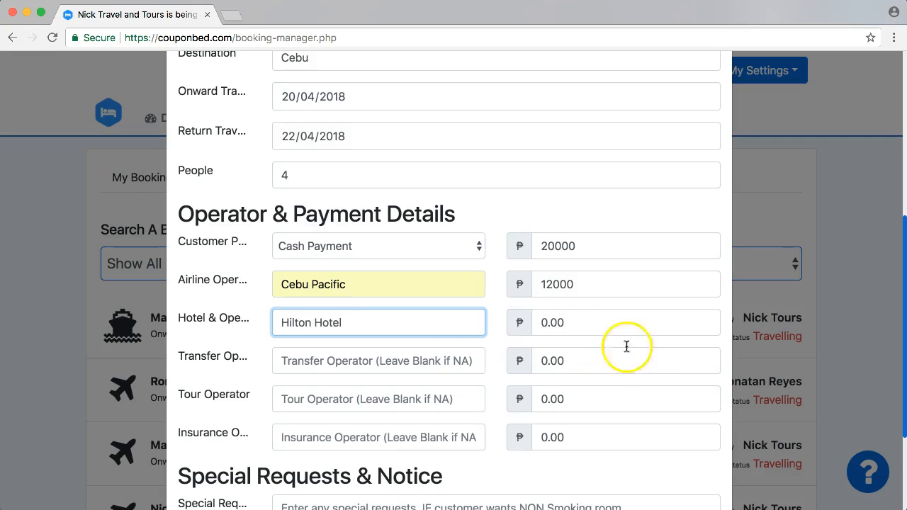
double_click(551, 329)
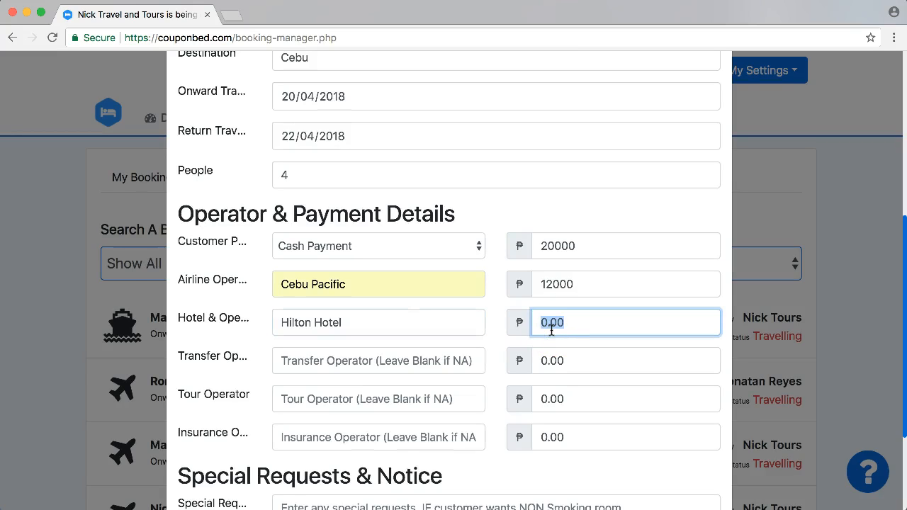
type("6000")
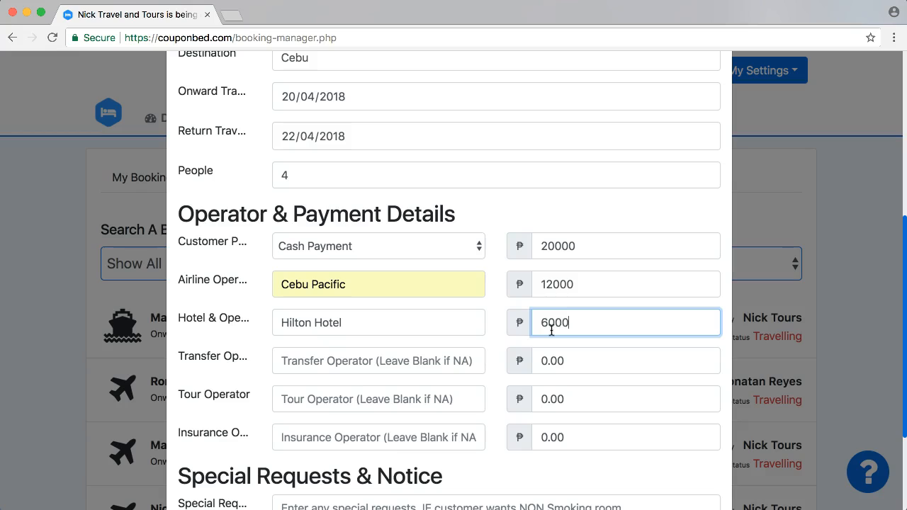
- Set the transfer operator to Bus Rental Cebu with a cost of 1000
left_click(329, 361)
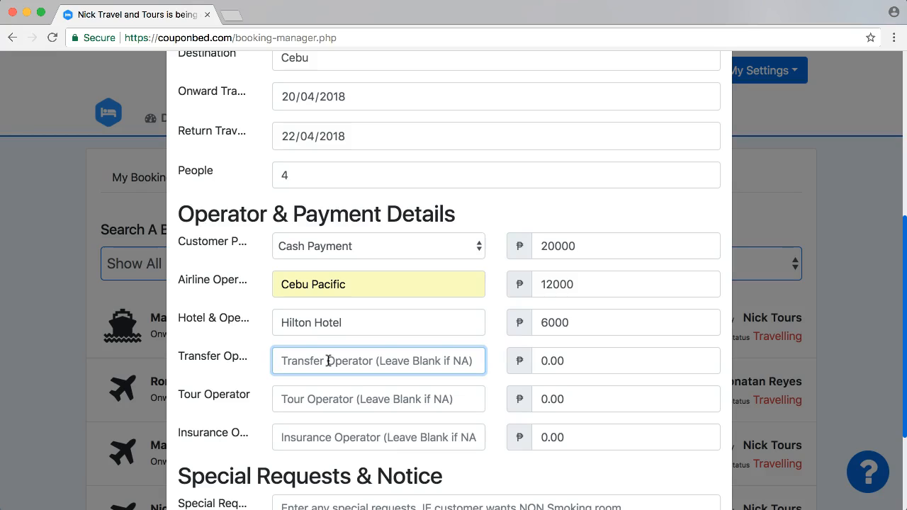
type("Bus Rental Cebu")
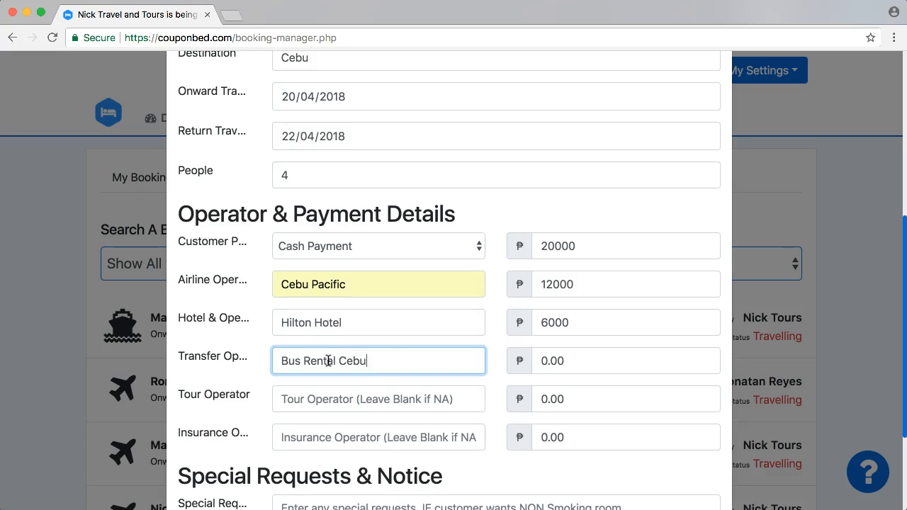
left_click(573, 361)
double_click(573, 361)
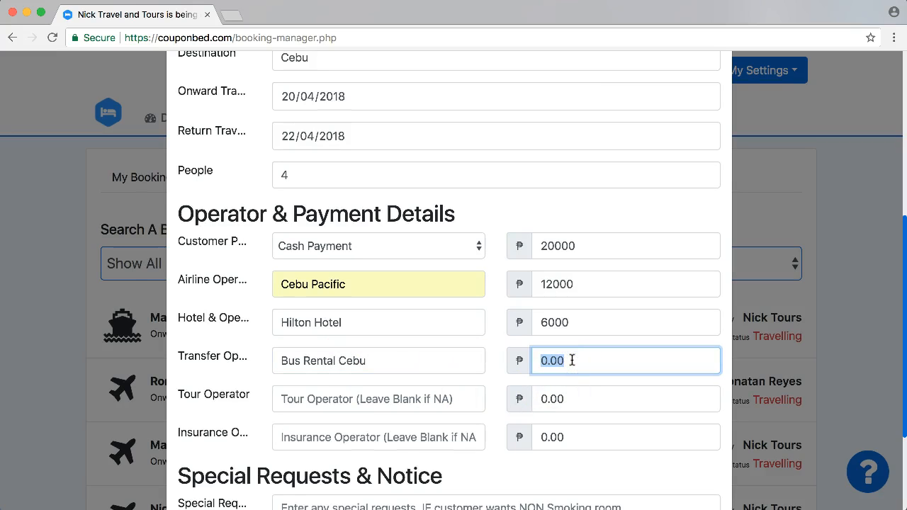
type("10")
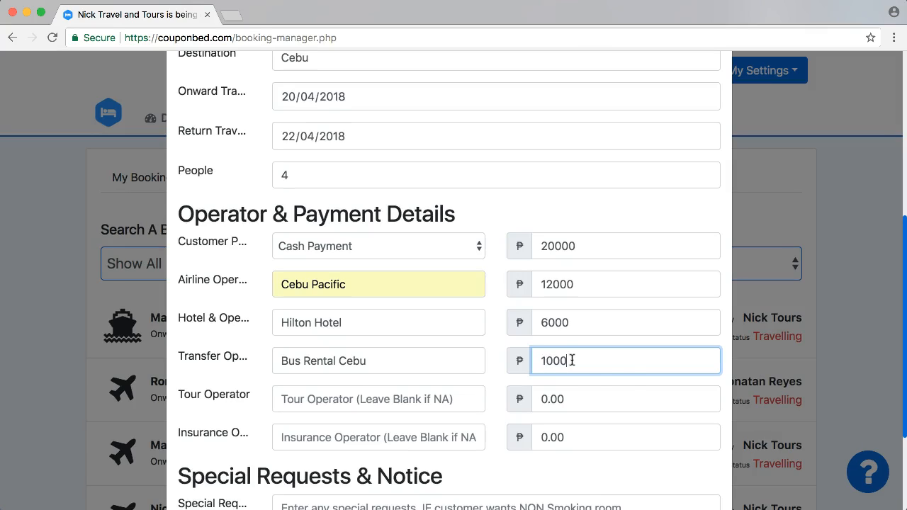
left_click(555, 473)
key("Down")
key("Down")
- Save the booking with no special request and scroll to the new Upcoming Cebu row
scroll(367, 271, "down", 2)
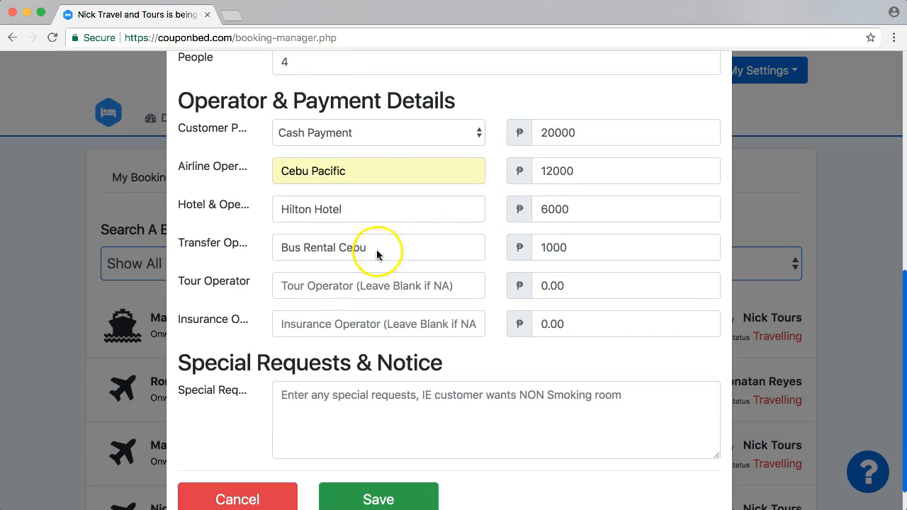
left_click(400, 422)
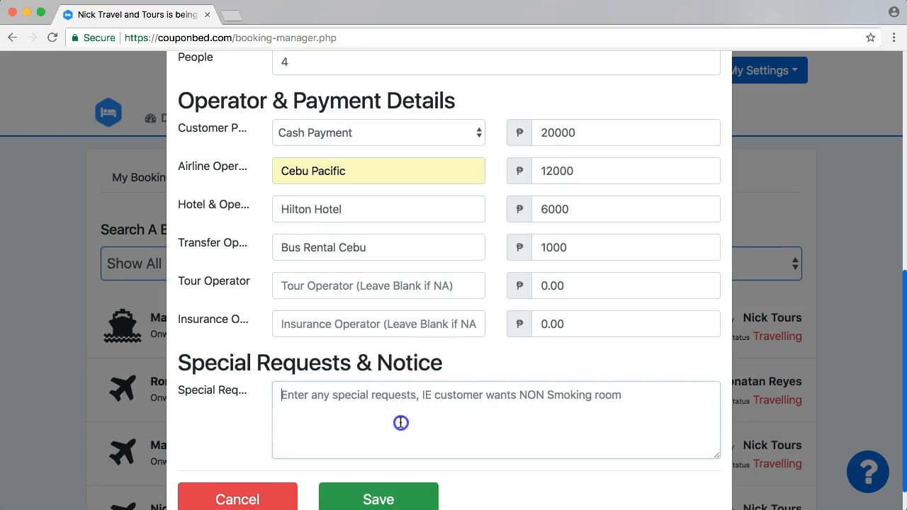
left_click(502, 365)
scroll(503, 366, "down", 1)
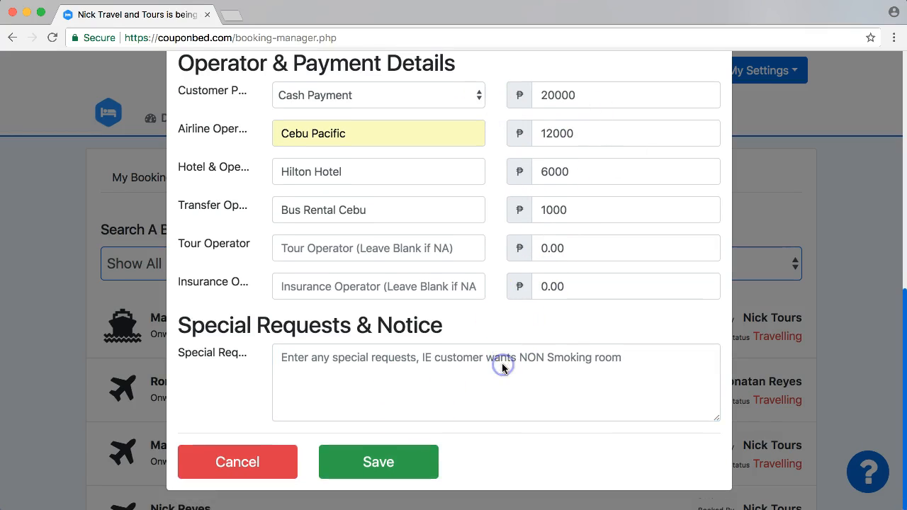
left_click(387, 465)
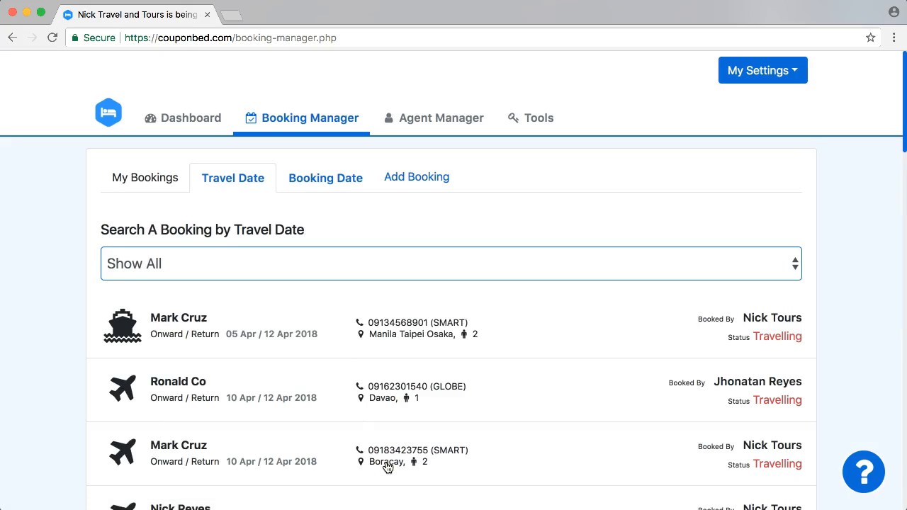
scroll(55, 306, "down", 2)
scroll(54, 302, "down", 5)
scroll(54, 305, "down", 3)
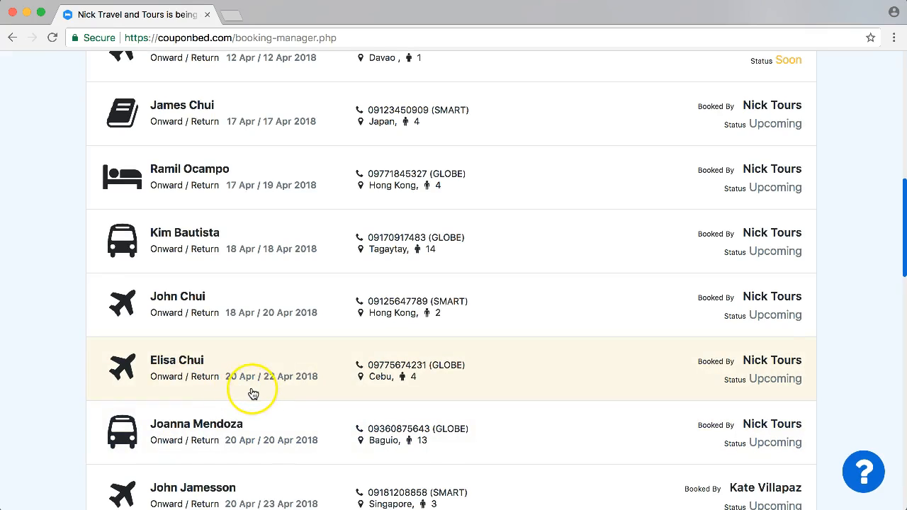
- Open the Cebu booking's details in a new tab and review its Pending status and ₱1,000.00 markup
left_click(295, 369)
left_click(61, 278)
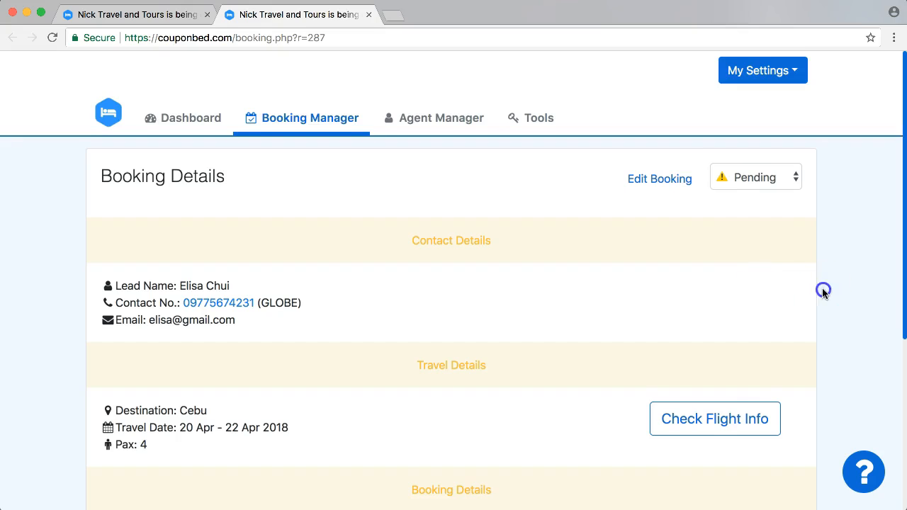
scroll(822, 291, "down", 3)
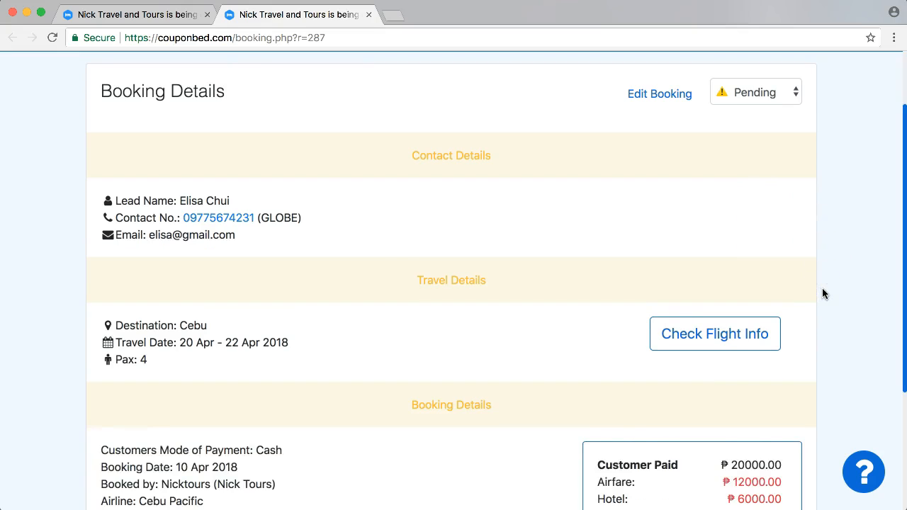
scroll(202, 364, "down", 1)
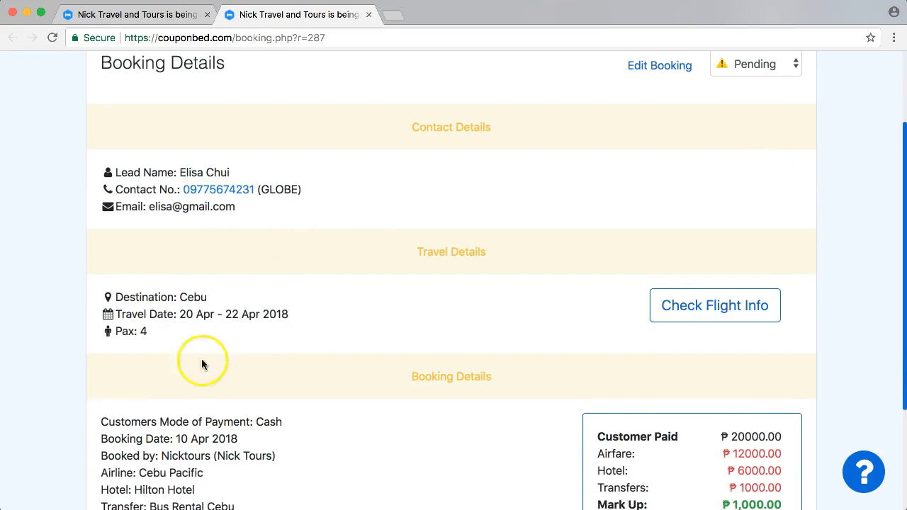
scroll(202, 364, "down", 4)
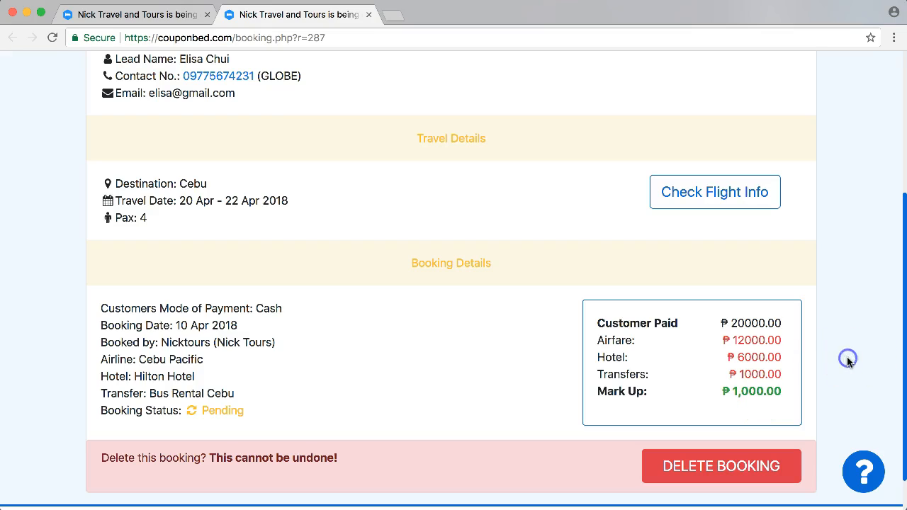
scroll(847, 357, "up", 3)
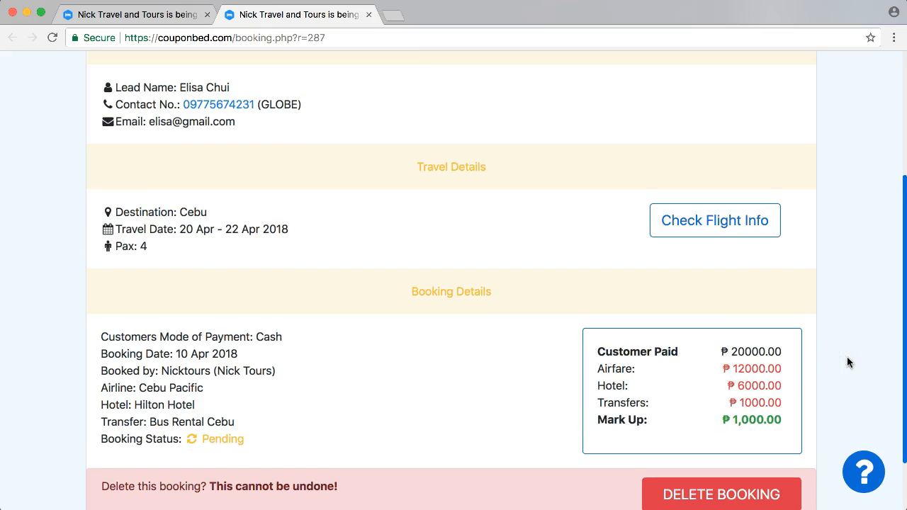
scroll(847, 362, "up", 3)
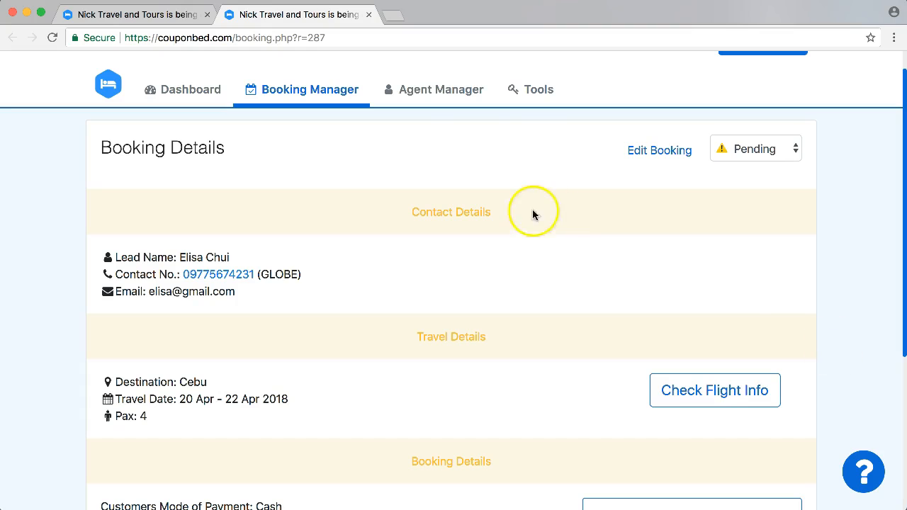
- Return to Booking Manager and list April 2018 bookings by Booking Date
left_click(274, 90)
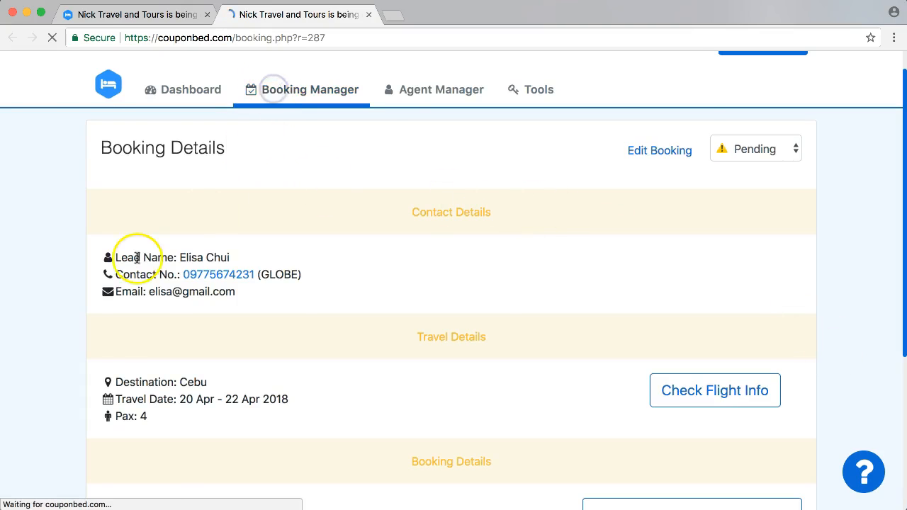
scroll(48, 330, "down", 1)
scroll(47, 331, "down", 10)
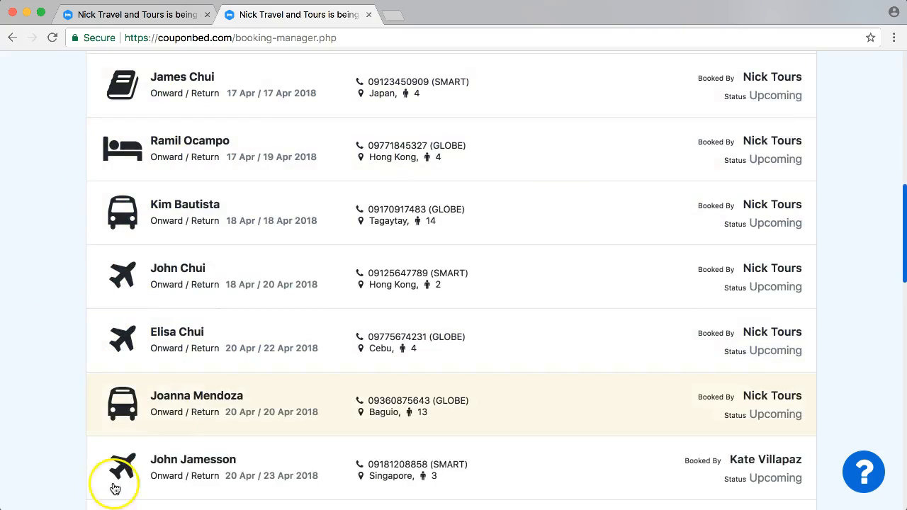
scroll(31, 399, "down", 3)
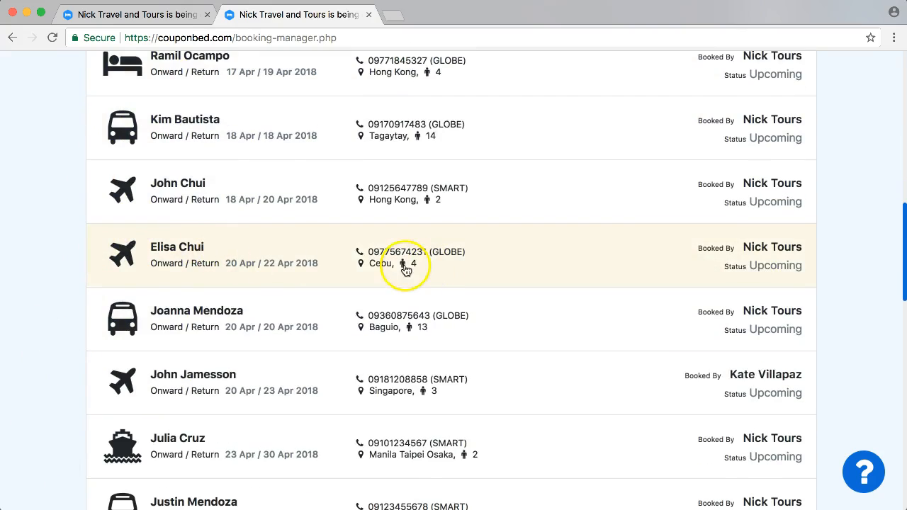
scroll(454, 255, "up", 8)
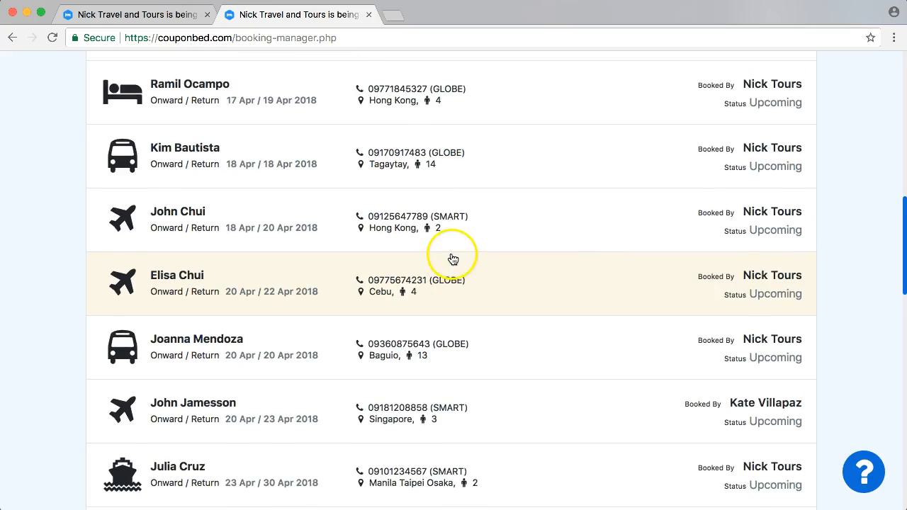
scroll(252, 147, "up", 5)
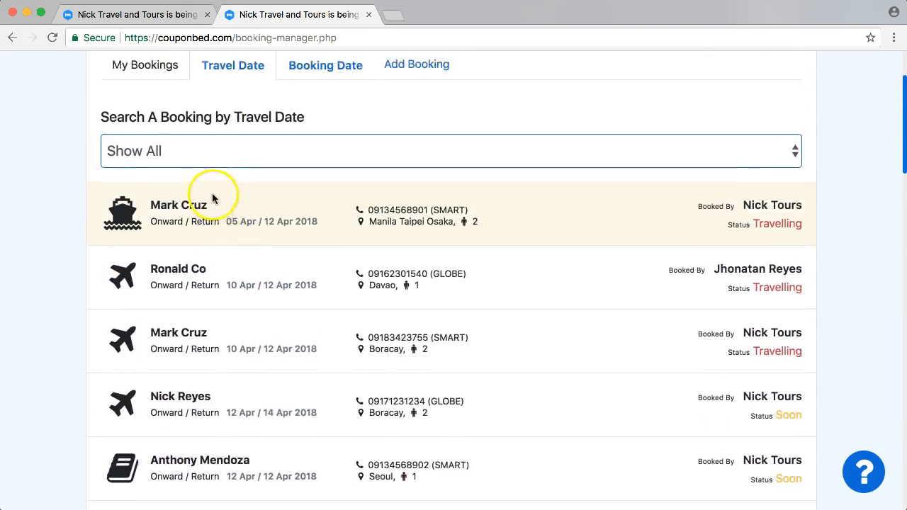
left_click(315, 177)
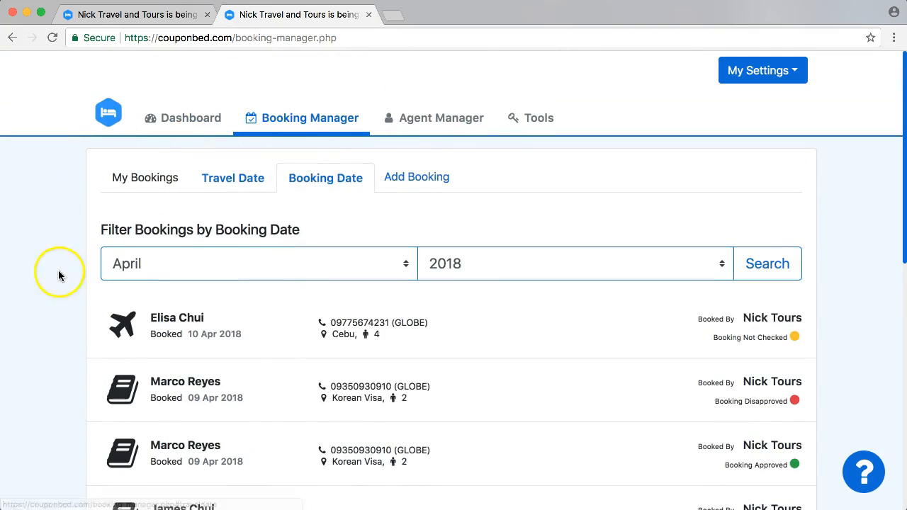
scroll(60, 273, "down", 2)
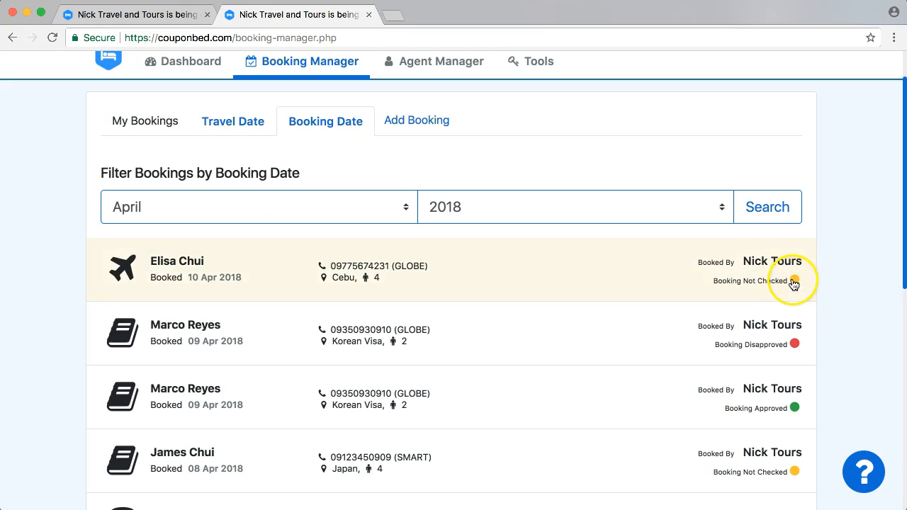
- Open the Cebu booking, view its approval status choices leaving it Pending, then return to the list
left_click(674, 263)
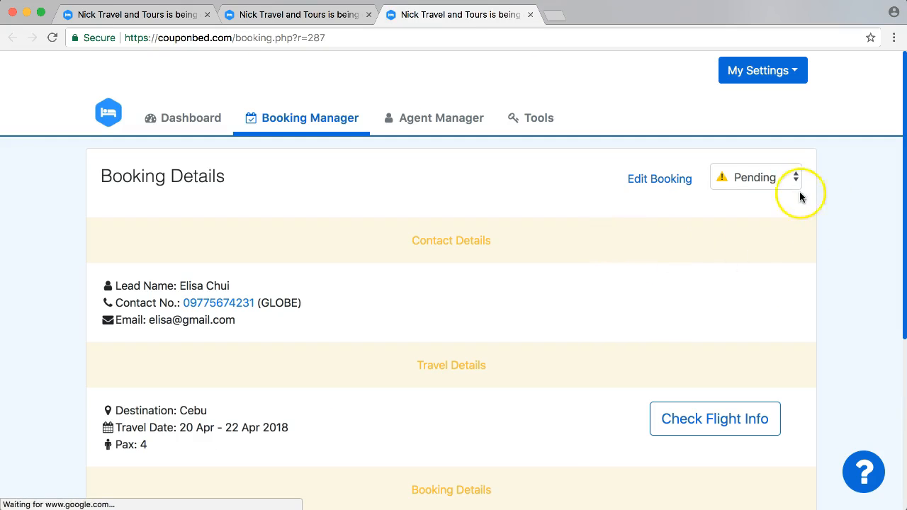
left_click(756, 178)
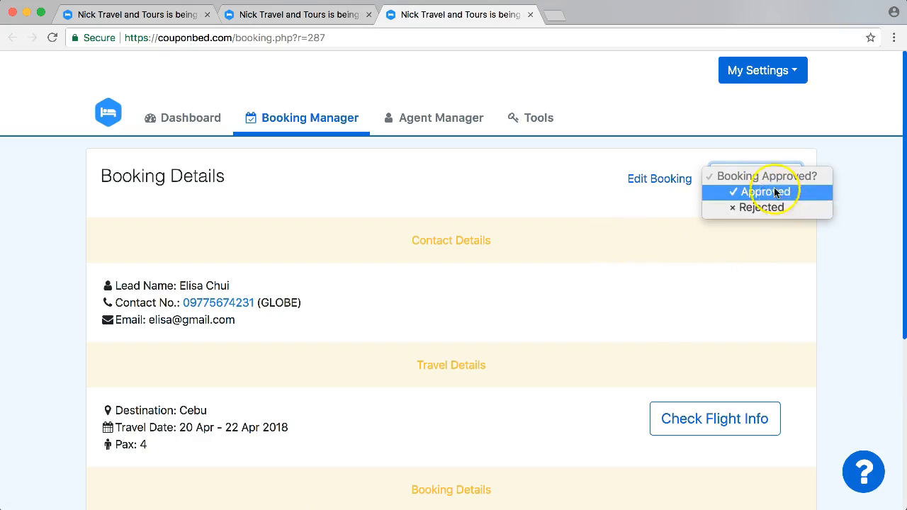
left_click(853, 271)
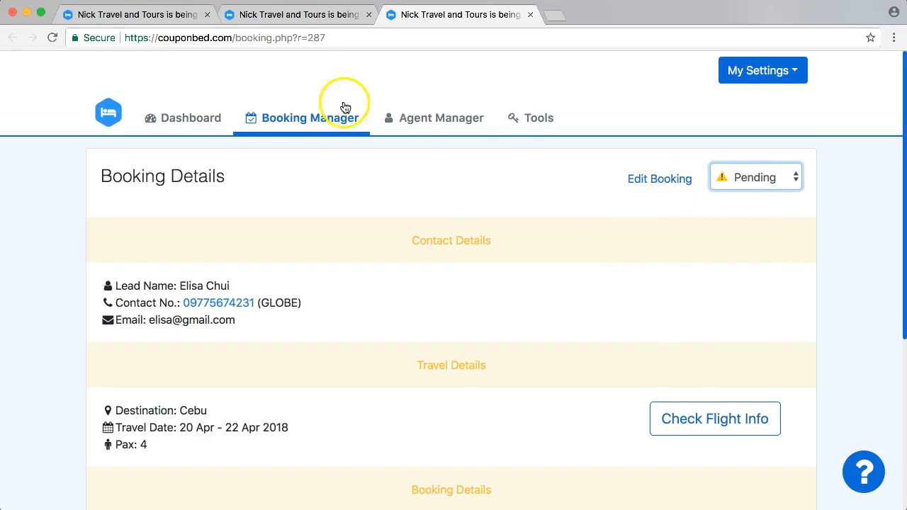
left_click(312, 16)
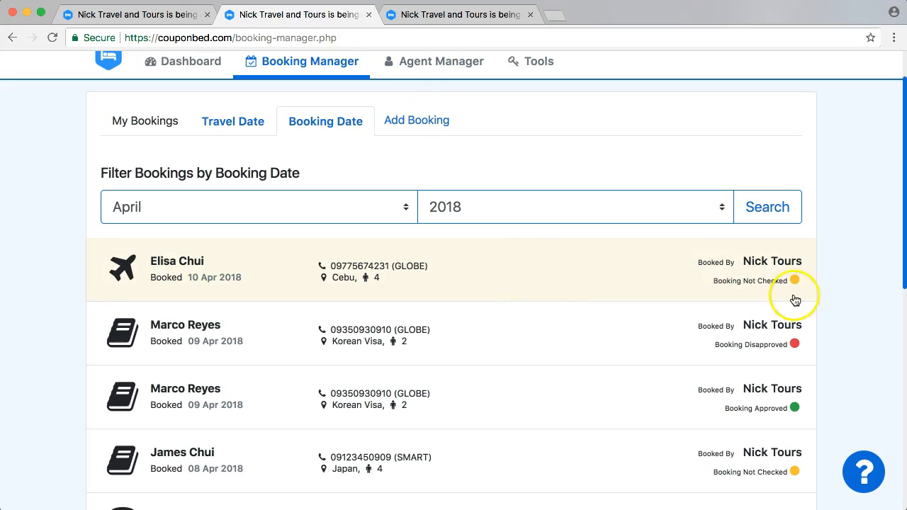